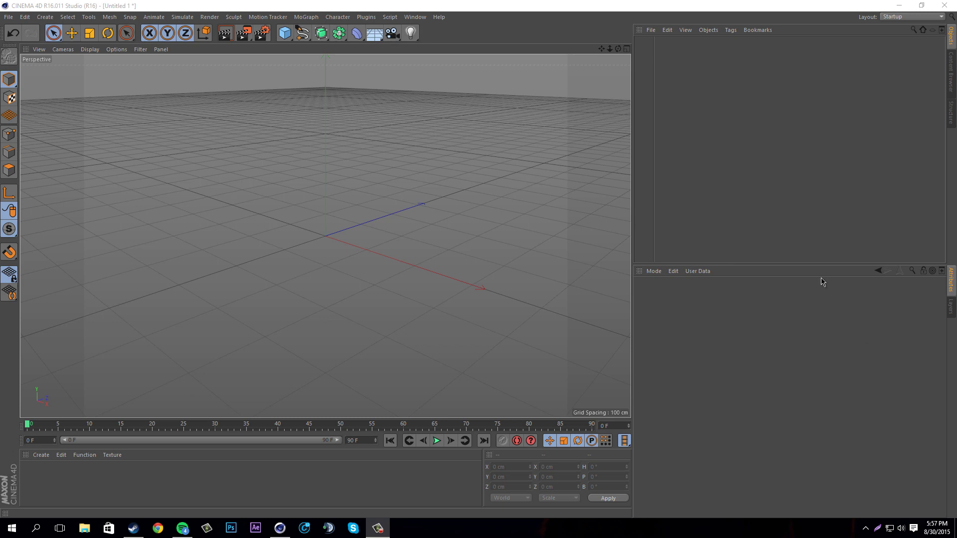
# Browse the Character menu, then list the installed plugins including Kurulumun.
pyautogui.click(338, 16)
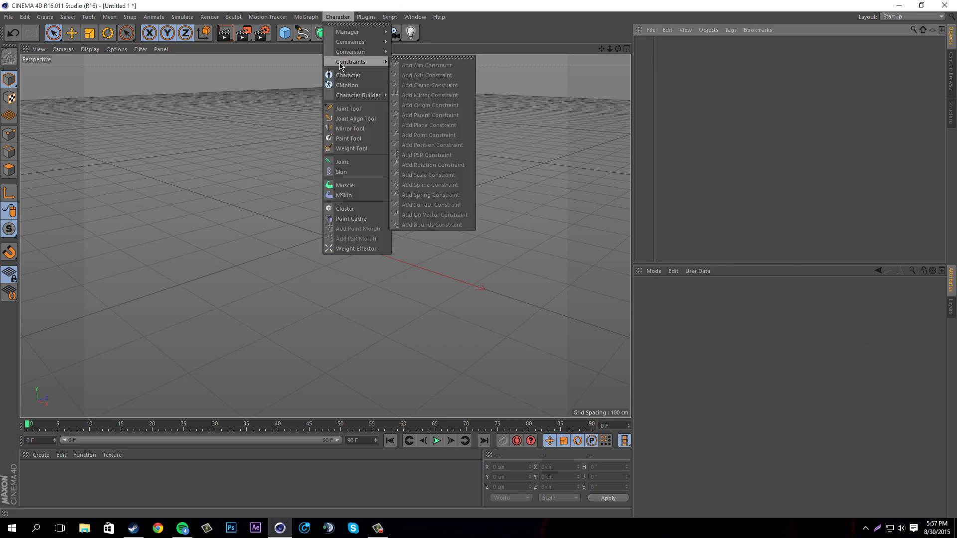
pyautogui.click(504, 124)
pyautogui.click(373, 19)
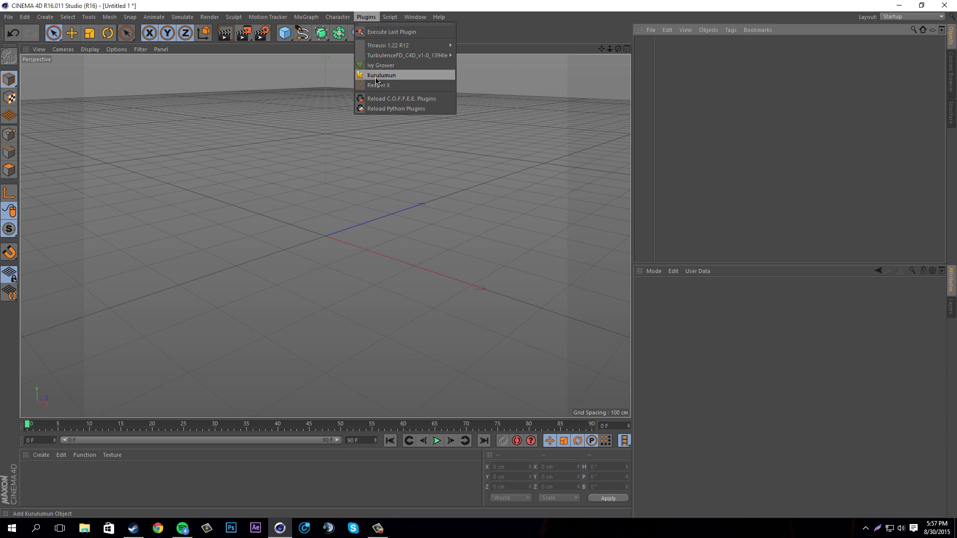
pyautogui.click(295, 81)
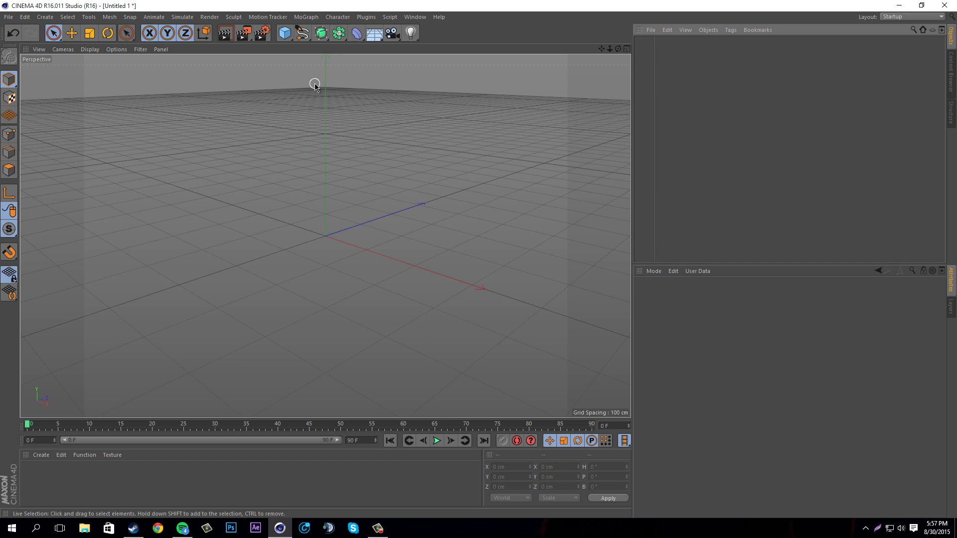
pyautogui.click(366, 17)
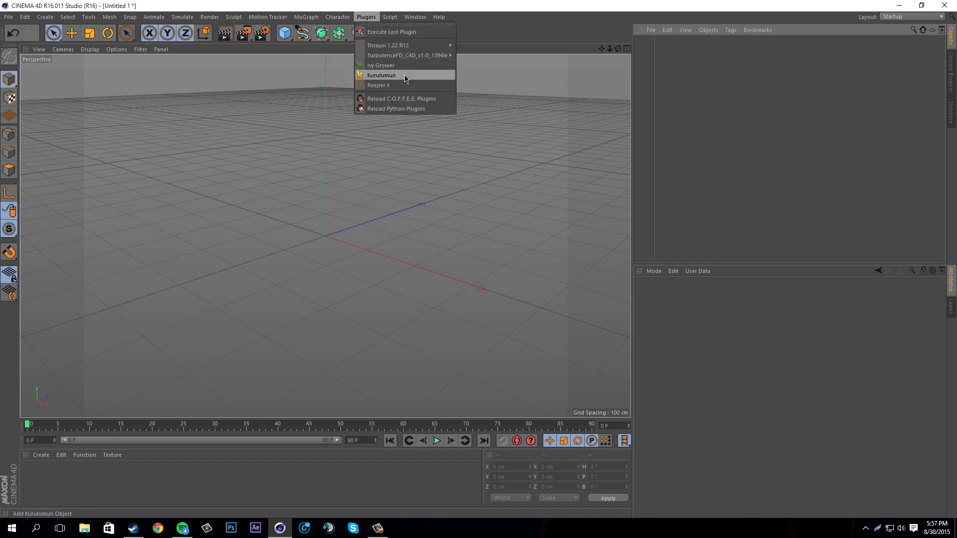
pyautogui.click(334, 113)
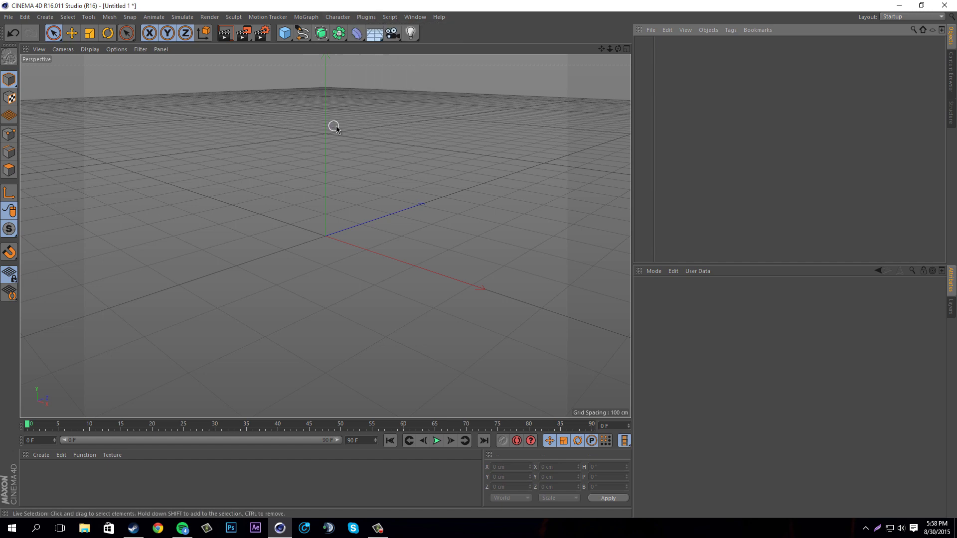
pyautogui.click(310, 40)
pyautogui.click(329, 44)
pyautogui.moveTo(437, 177); pyautogui.dragTo(107, 209)
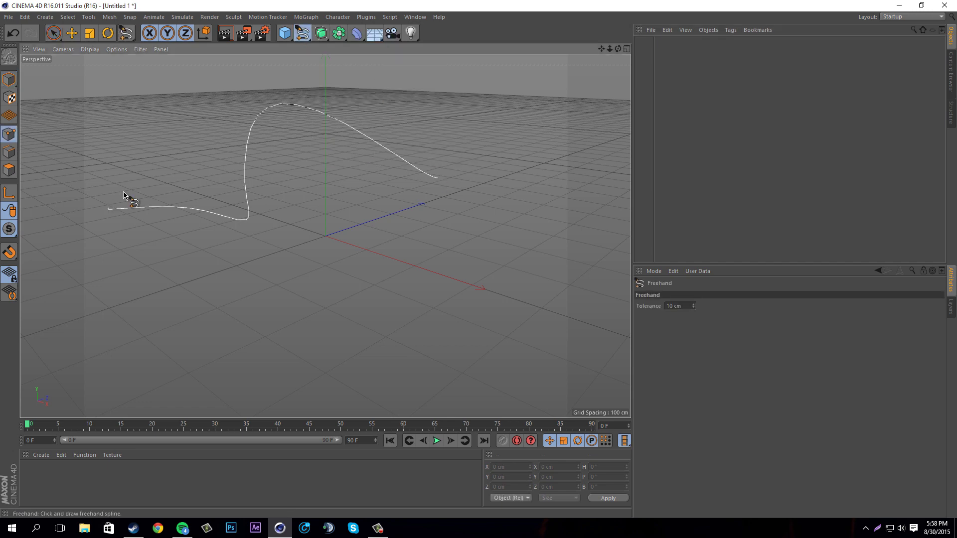
pyautogui.hotkey('ctrl', 'z')
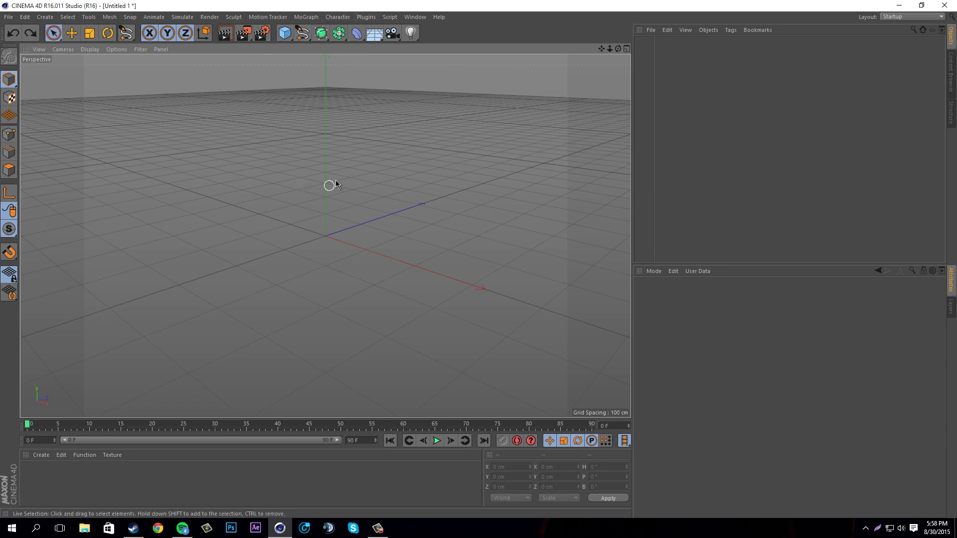
pyautogui.moveTo(618, 49); pyautogui.dragTo(479, 261)
# Add a Kurulumun spline object and move it to about X 247.5 cm, Z 27 cm.
pyautogui.click(369, 19)
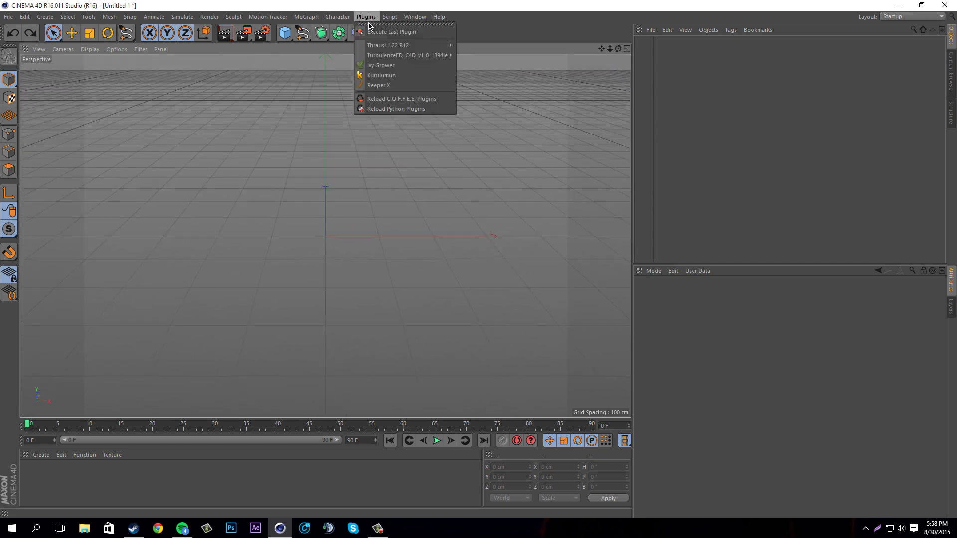
pyautogui.click(377, 76)
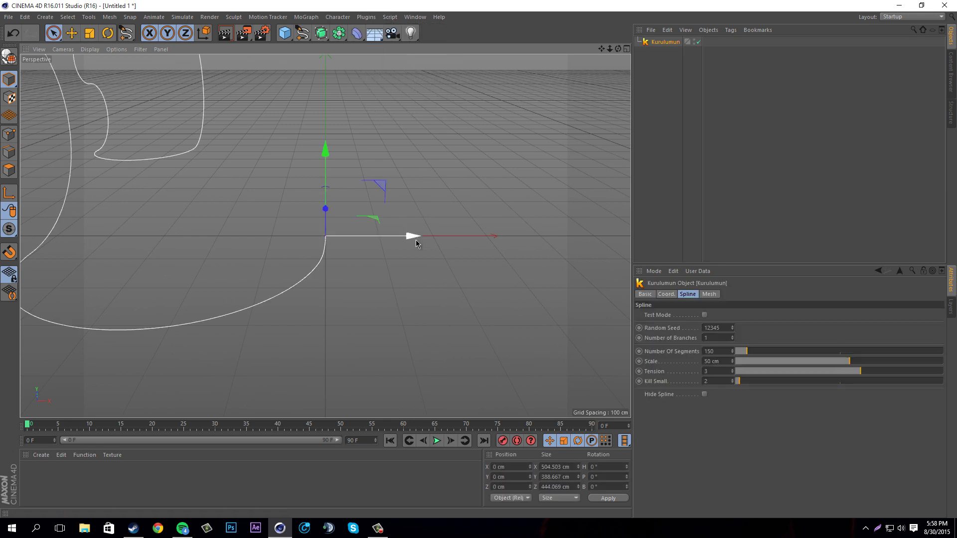
pyautogui.moveTo(412, 238); pyautogui.dragTo(547, 237)
pyautogui.moveTo(439, 208); pyautogui.dragTo(437, 203)
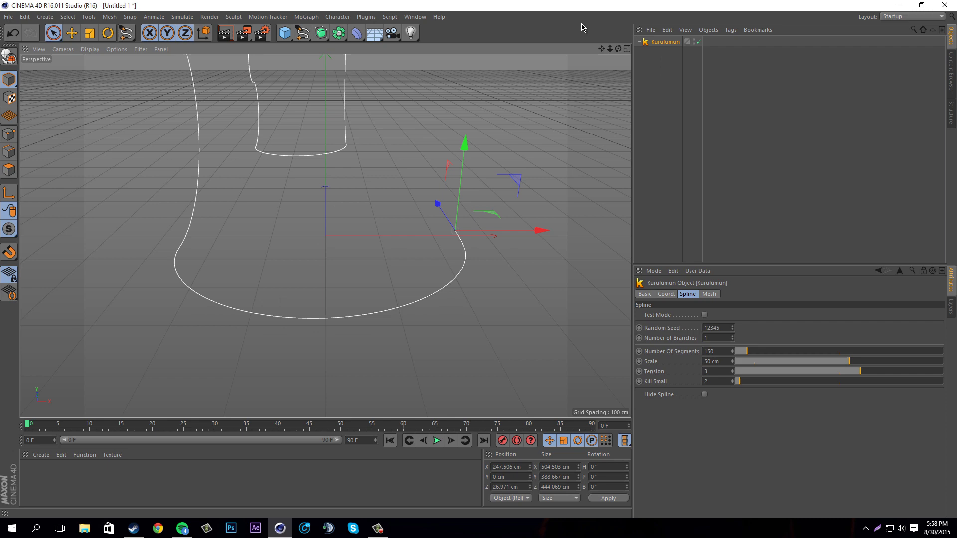
pyautogui.keyDown('alt'); pyautogui.moveTo(481, 265); pyautogui.dragTo(618, 52); pyautogui.keyUp('alt')
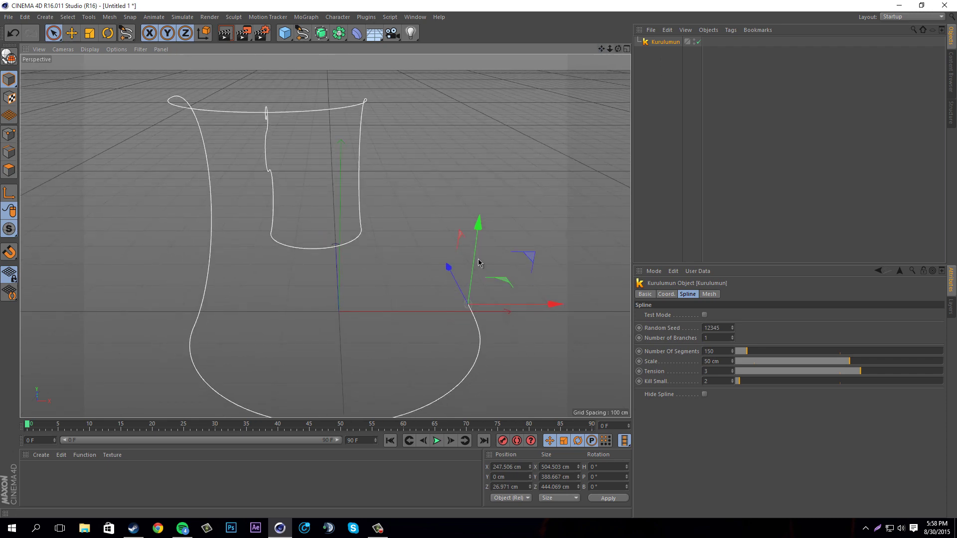
pyautogui.keyDown('alt'); pyautogui.moveTo(478, 262); pyautogui.dragTo(480, 260); pyautogui.keyUp('alt')
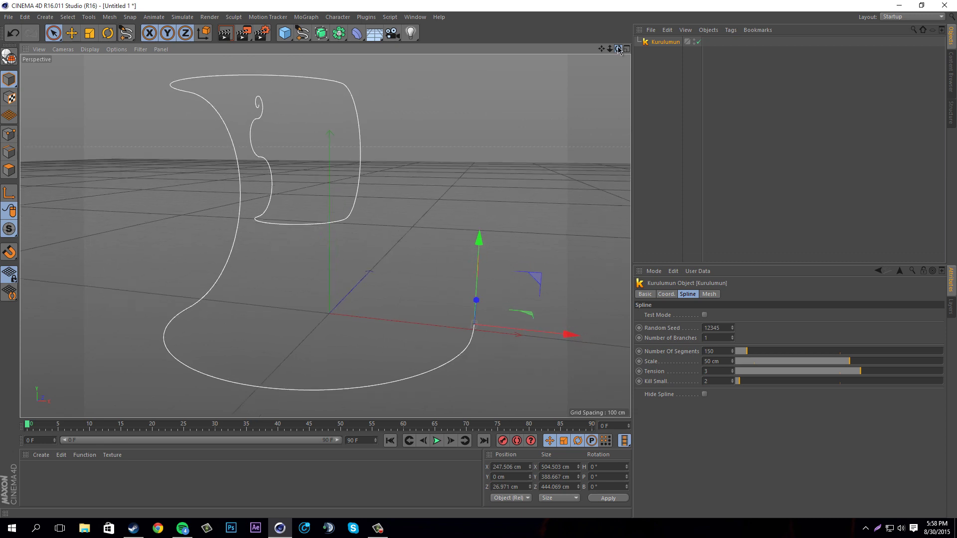
# Switch to Lasso Selection through the V quick-command popup.
pyautogui.click(311, 39)
pyautogui.press('v')
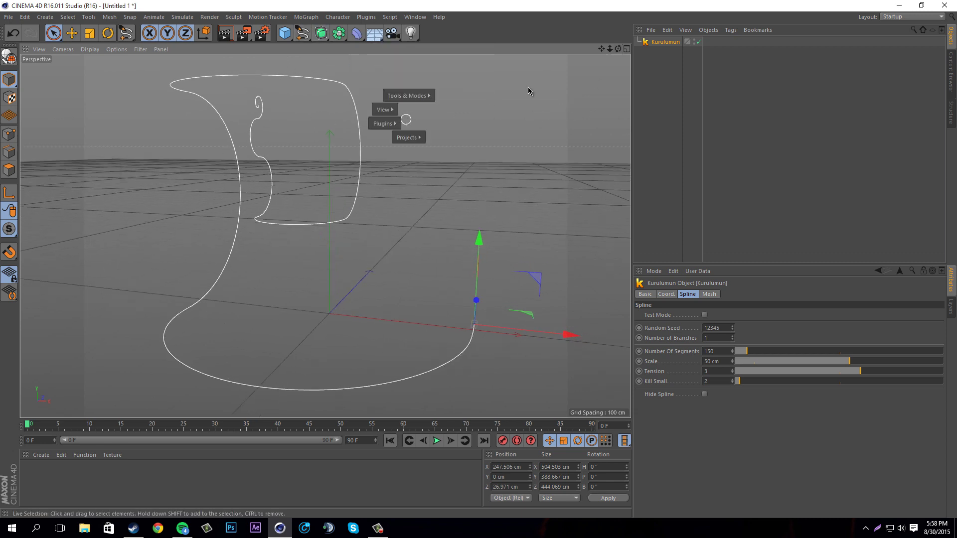
pyautogui.press('8')
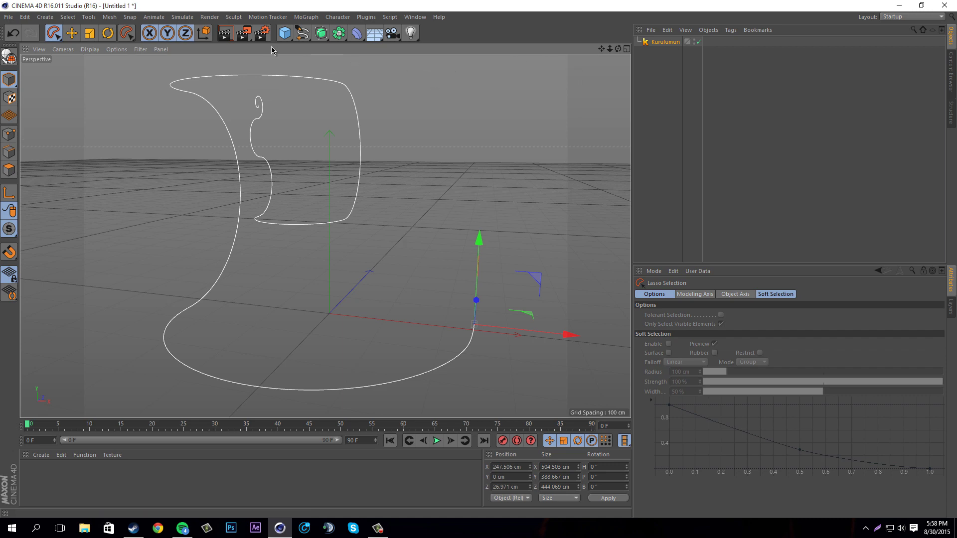
# Add a 200 cm Circle spline, then bring up Kurulumun's Mesh settings.
pyautogui.click(299, 38)
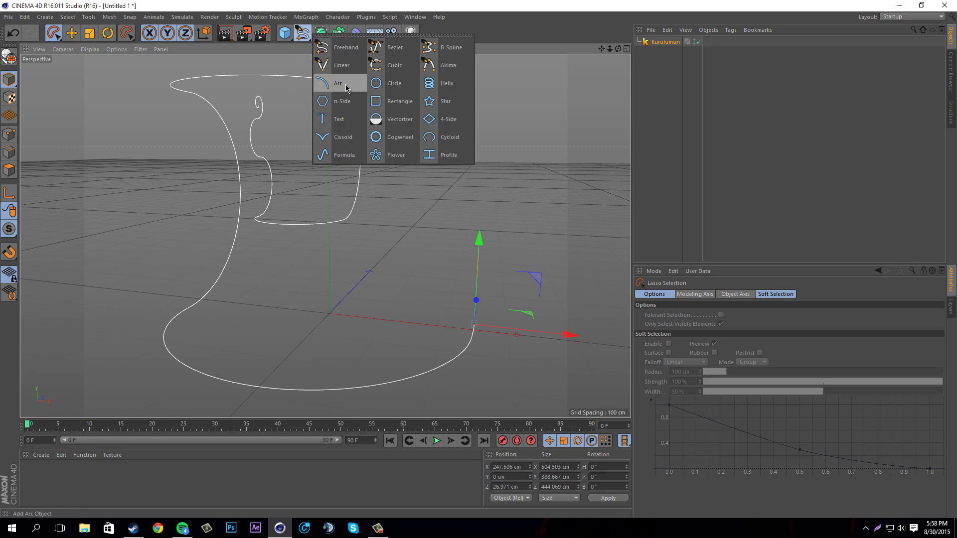
pyautogui.click(391, 91)
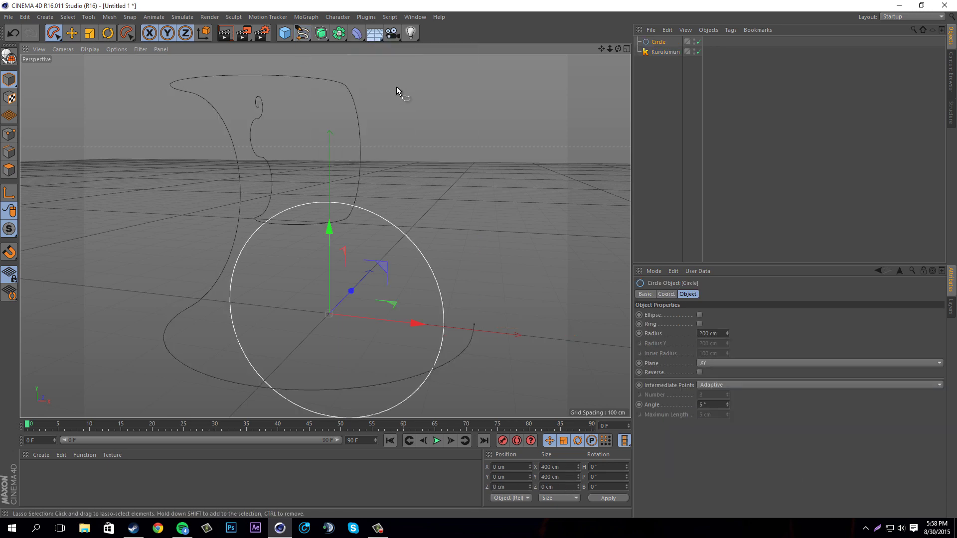
pyautogui.click(663, 52)
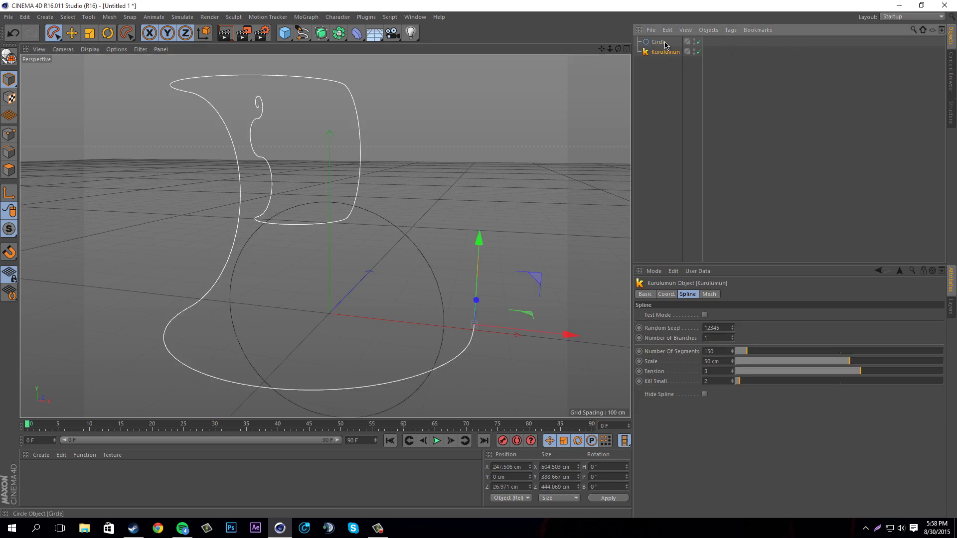
pyautogui.click(662, 45)
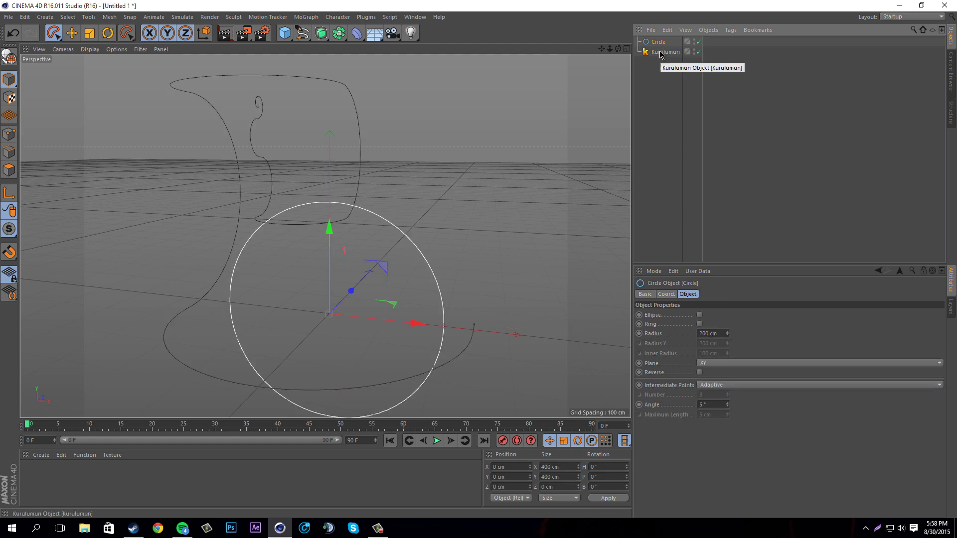
pyautogui.click(664, 53)
pyautogui.click(709, 294)
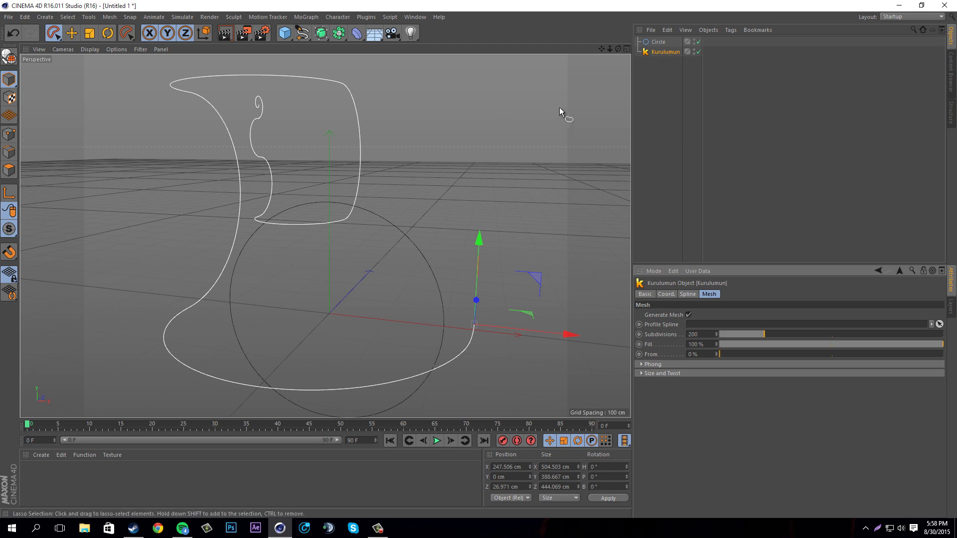
pyautogui.click(648, 52)
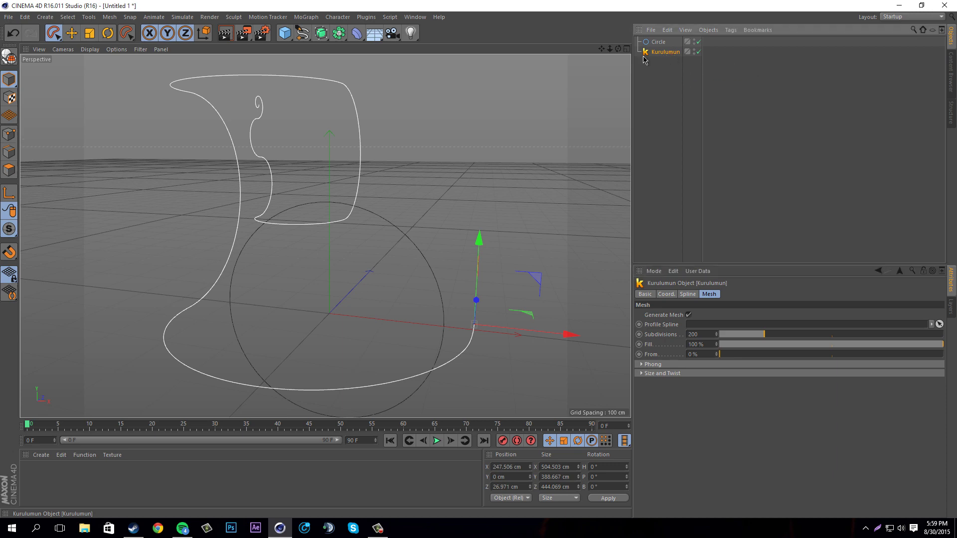
# Assign the Circle as Kurulumun's Profile Spline, sweeping the curve into a solid tube.
pyautogui.moveTo(647, 52); pyautogui.dragTo(700, 325)
pyautogui.scroll(-5, 480, 145)
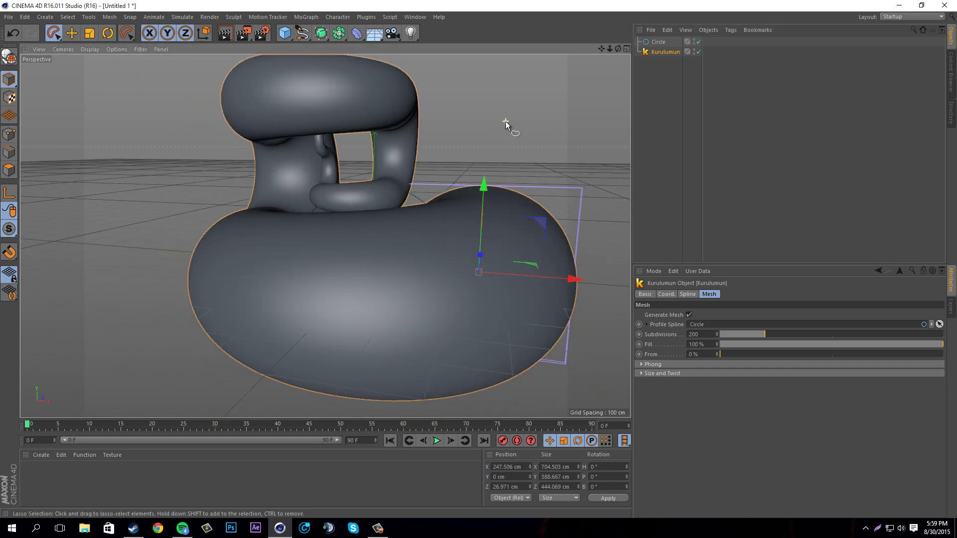
pyautogui.keyDown('alt'); pyautogui.moveTo(506, 121); pyautogui.dragTo(545, 115); pyautogui.keyUp('alt')
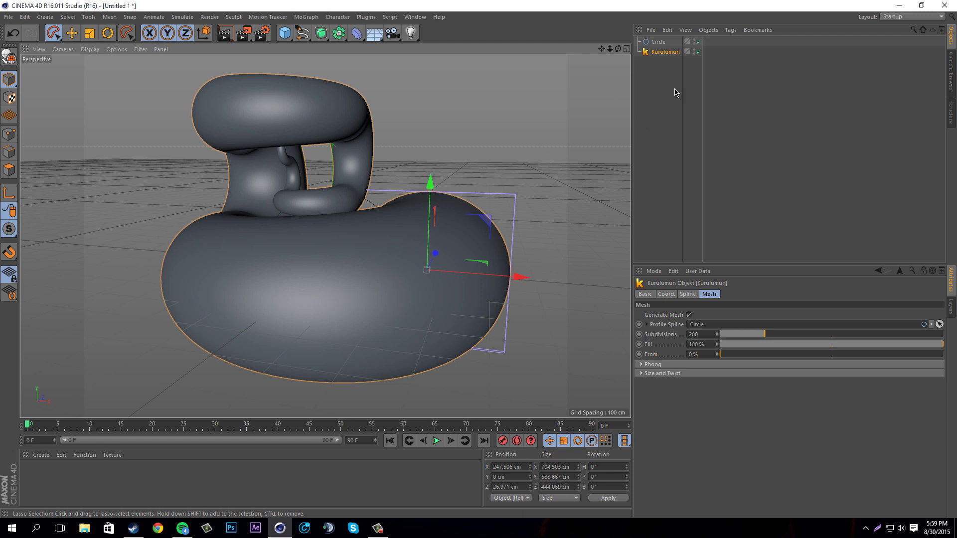
# Set the Circle profile's radius to 15 cm to slim the tube.
pyautogui.click(663, 42)
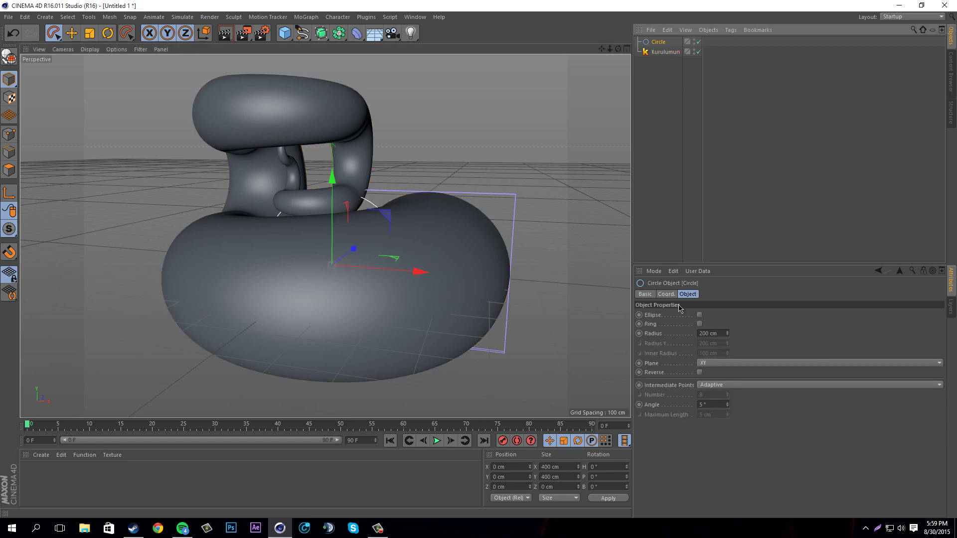
pyautogui.doubleClick(722, 334)
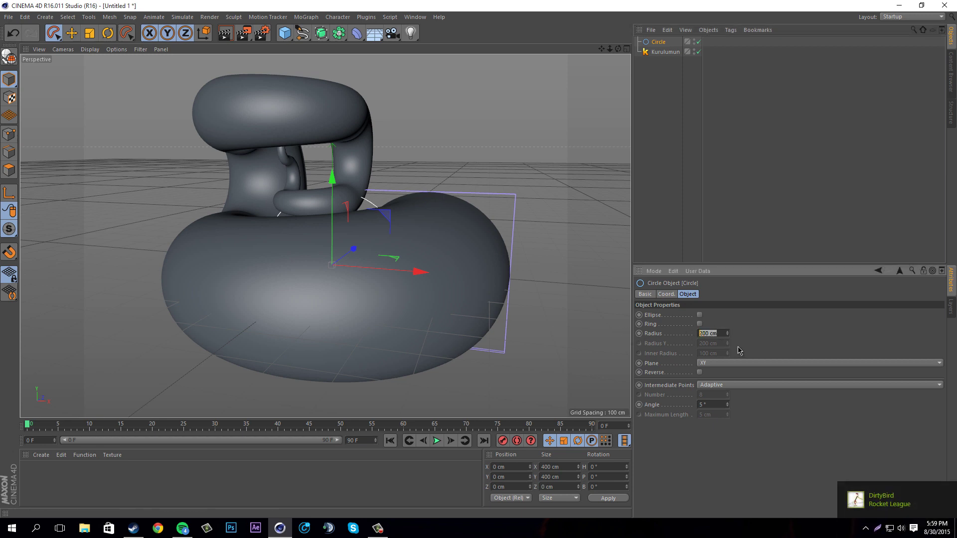
pyautogui.write('15')
pyautogui.press('Return')
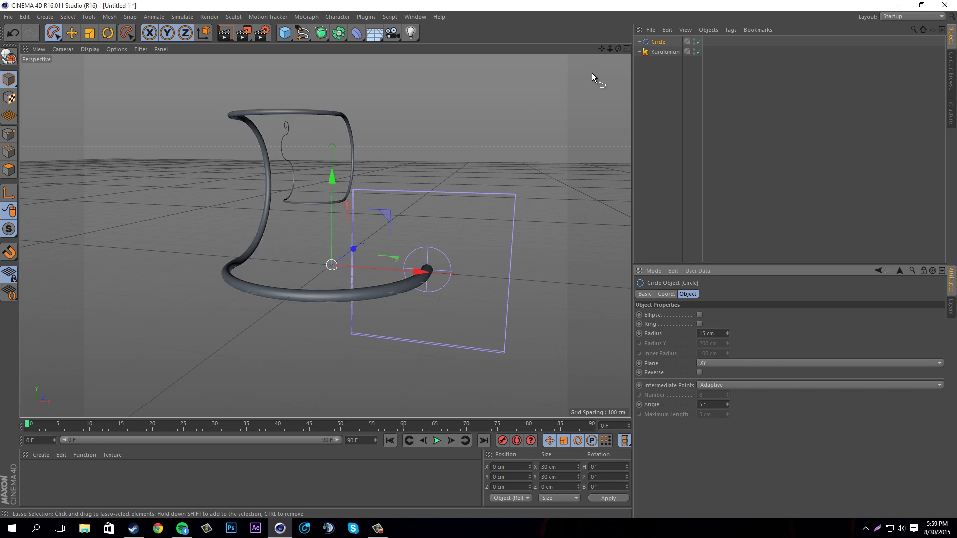
# Select Kurulumun and lower its Mesh Fill to about 20.6%.
pyautogui.click(659, 53)
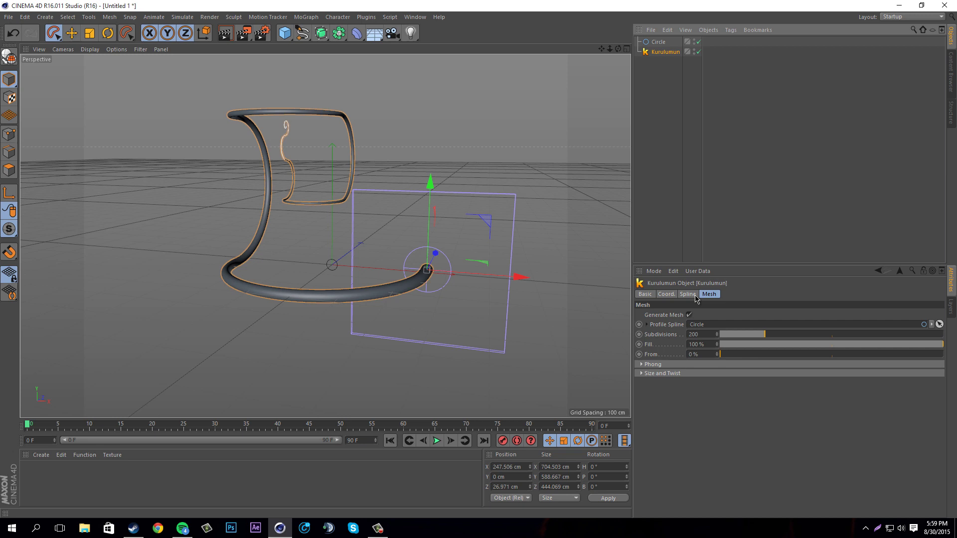
pyautogui.moveTo(843, 345); pyautogui.dragTo(766, 332)
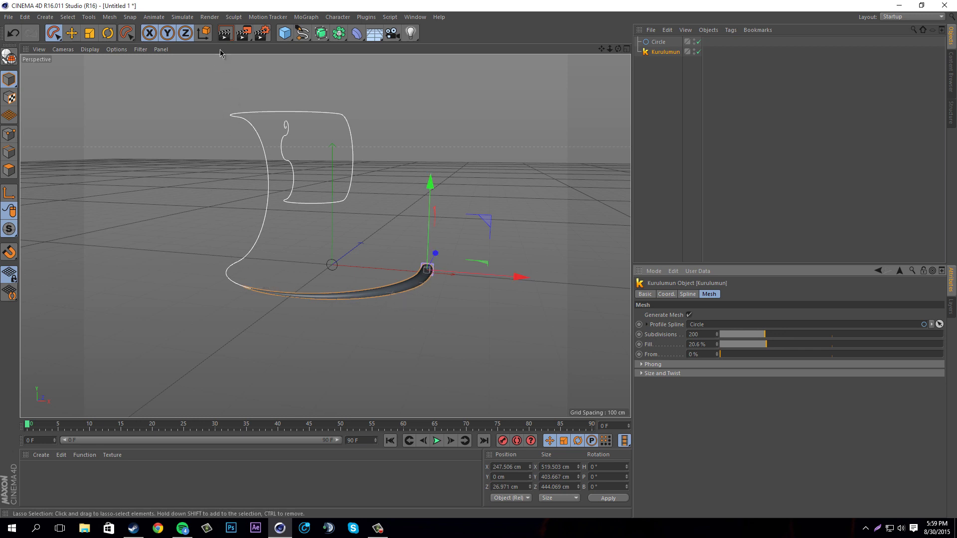
pyautogui.click(225, 33)
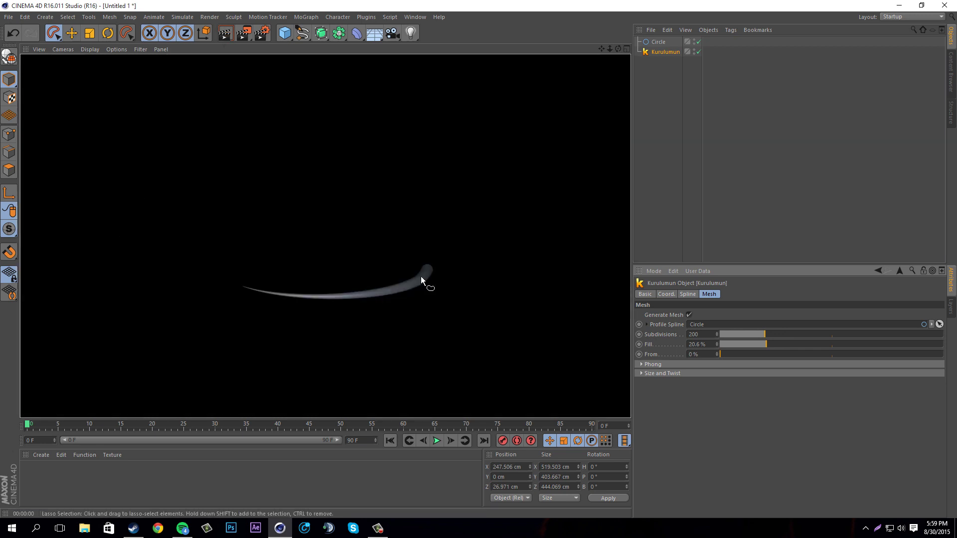
pyautogui.click(616, 55)
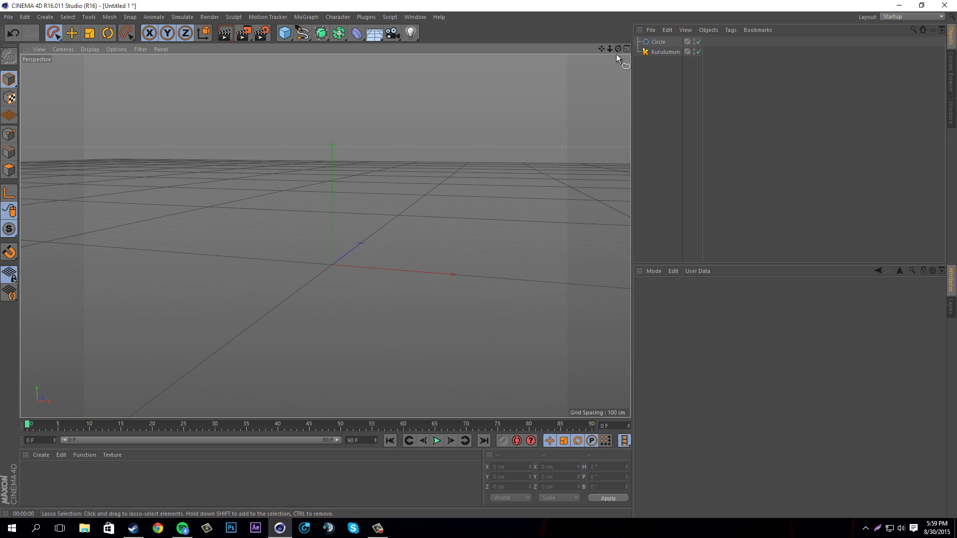
pyautogui.click(664, 52)
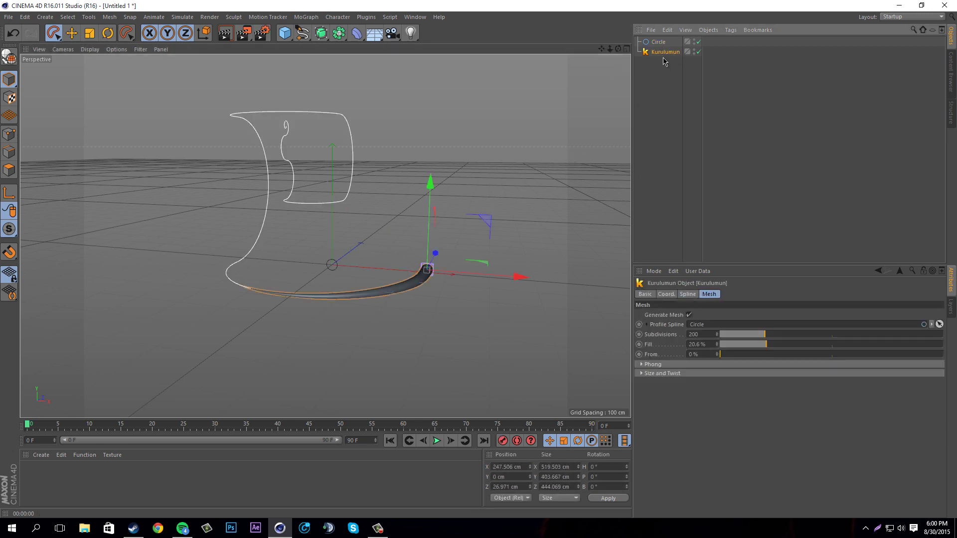
# On Kurulumun's Spline tab, raise Random Seed to 12348 and set Scale 41.3 cm, Tension 1.
pyautogui.click(687, 295)
pyautogui.click(666, 295)
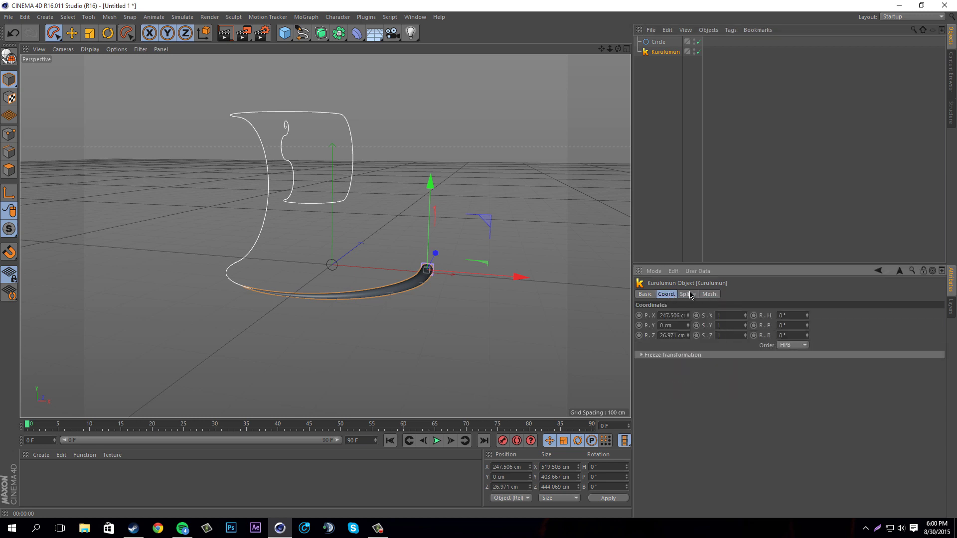
pyautogui.click(688, 294)
pyautogui.click(645, 294)
pyautogui.click(688, 294)
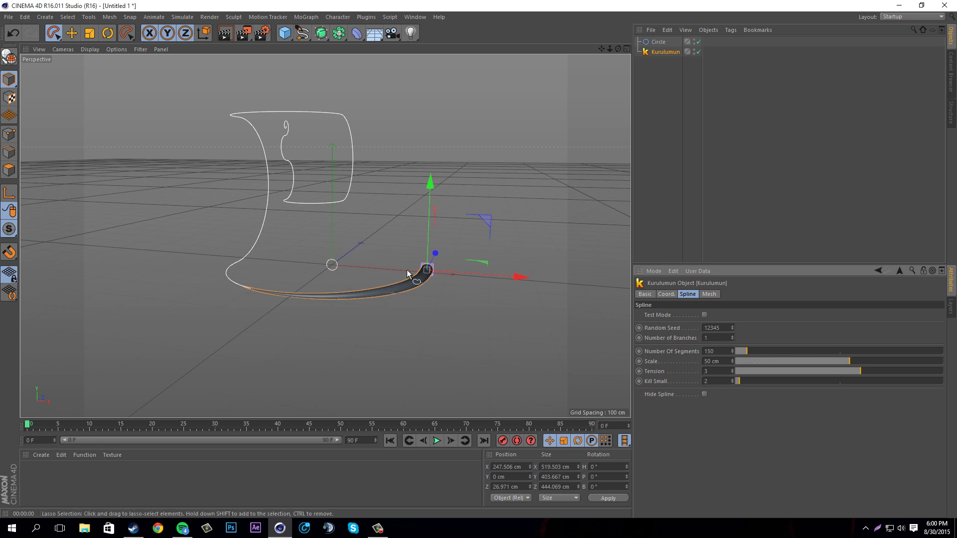
pyautogui.click(733, 327)
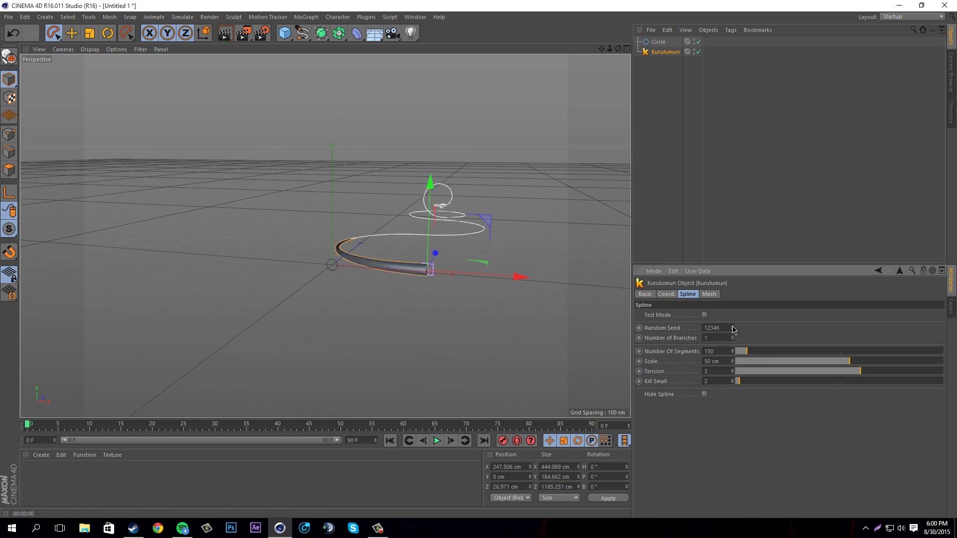
pyautogui.click(732, 326)
pyautogui.click(733, 326)
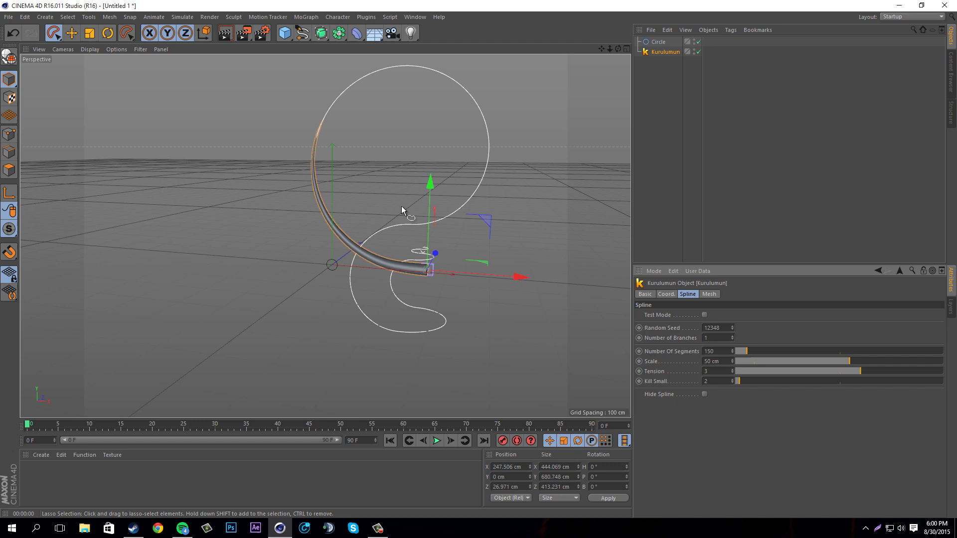
pyautogui.moveTo(602, 49); pyautogui.dragTo(479, 263)
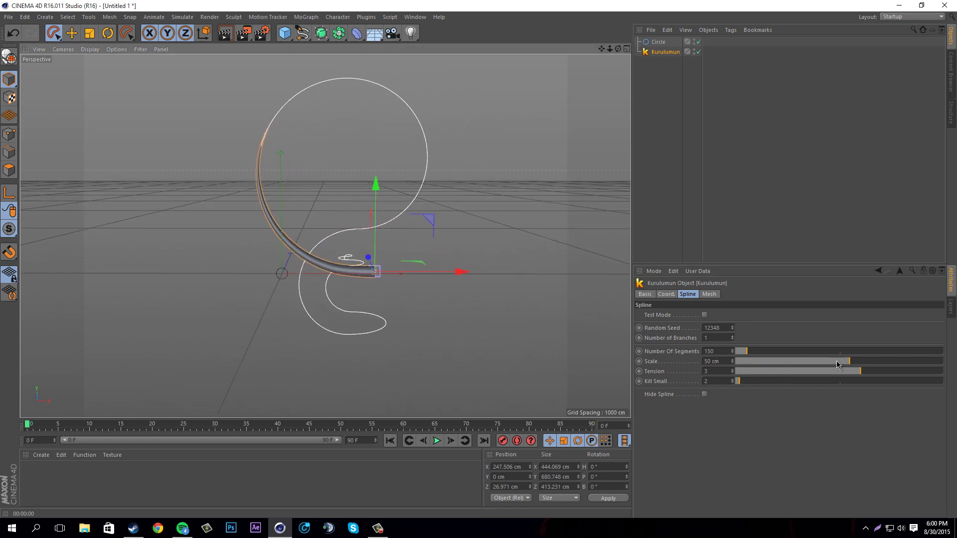
pyautogui.moveTo(837, 361); pyautogui.dragTo(776, 360)
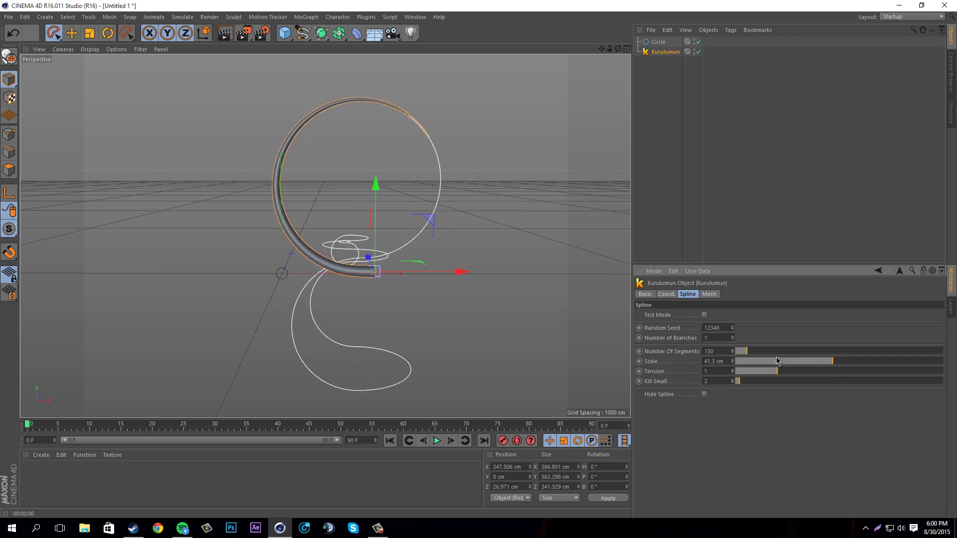
# Preview a render, then set Scale 42.1 cm, Tension 0.9 and Kill Small 72.
pyautogui.click(225, 33)
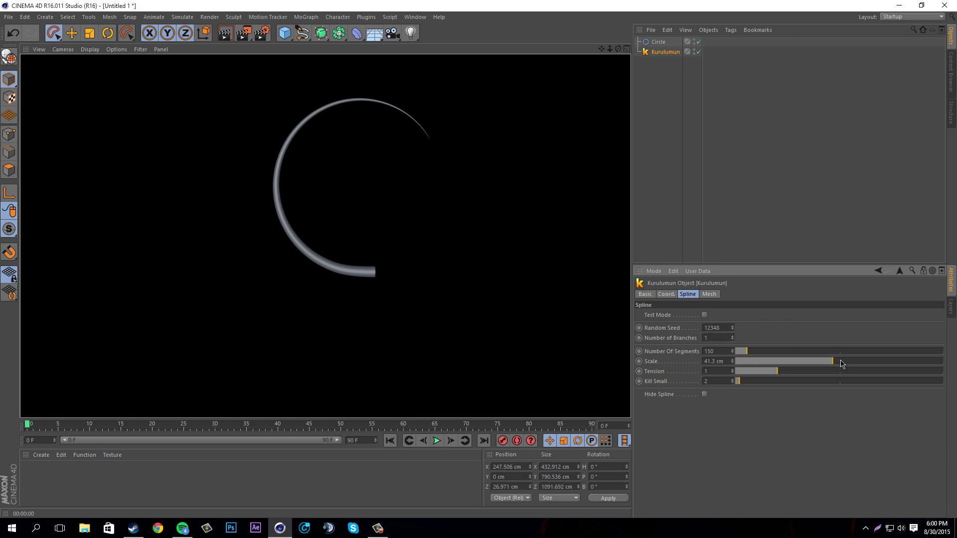
pyautogui.moveTo(842, 364); pyautogui.dragTo(748, 372)
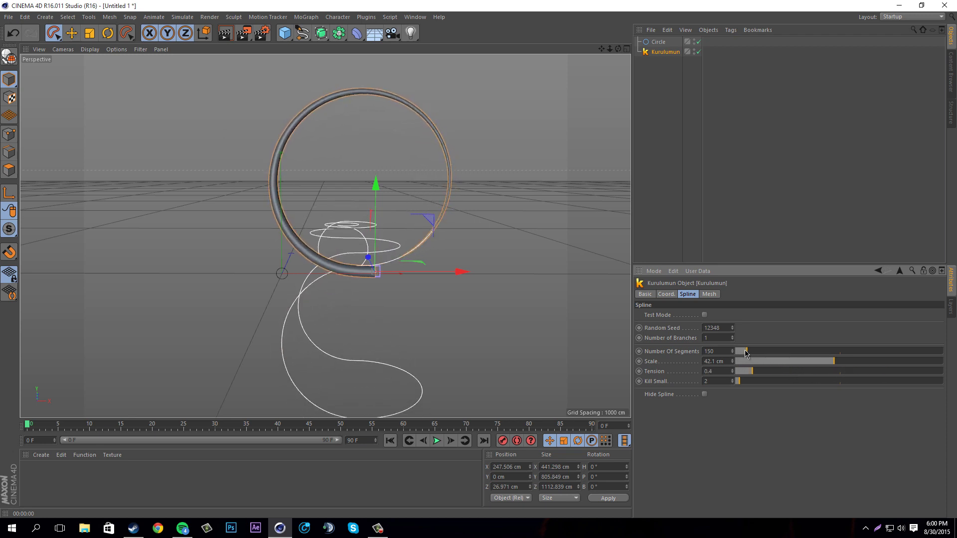
pyautogui.moveTo(752, 371); pyautogui.dragTo(772, 371)
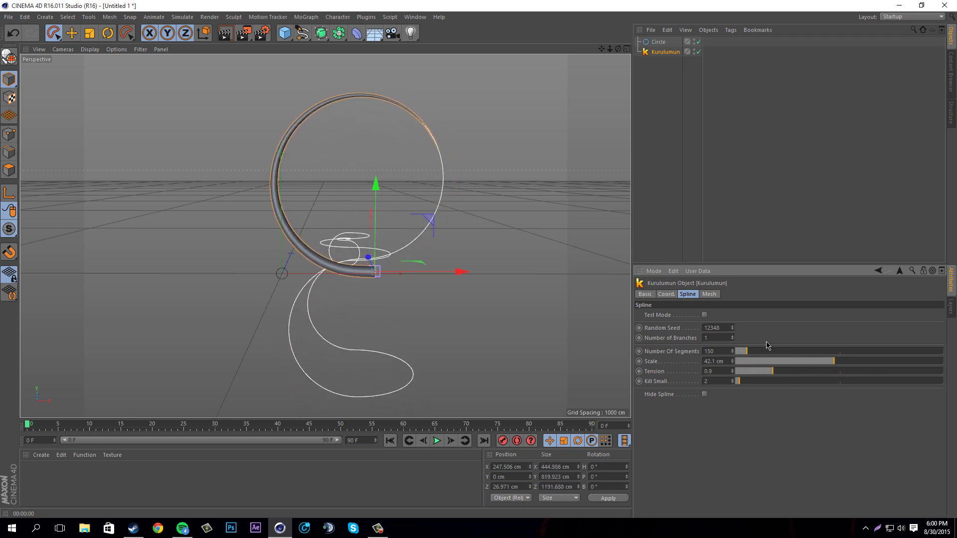
pyautogui.moveTo(752, 383); pyautogui.dragTo(823, 381)
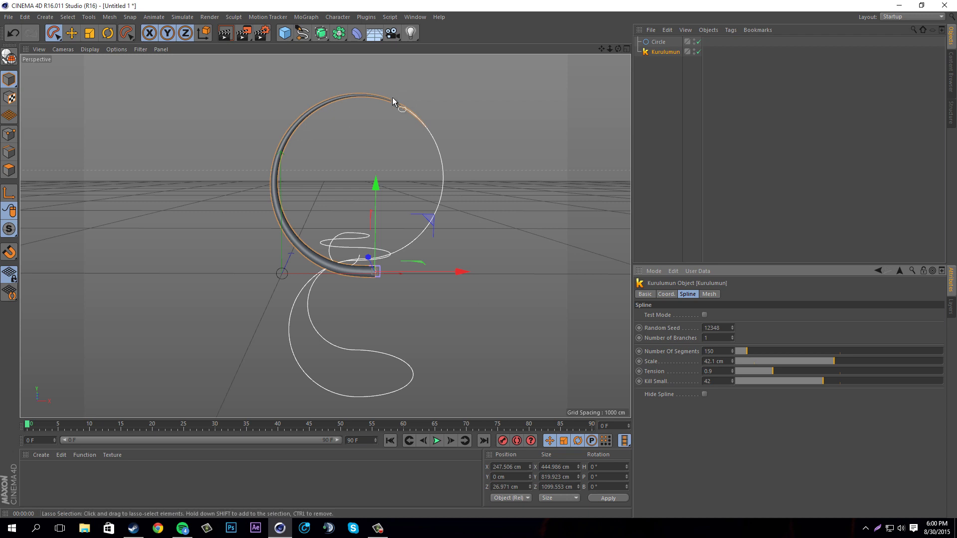
pyautogui.moveTo(828, 383); pyautogui.dragTo(885, 367)
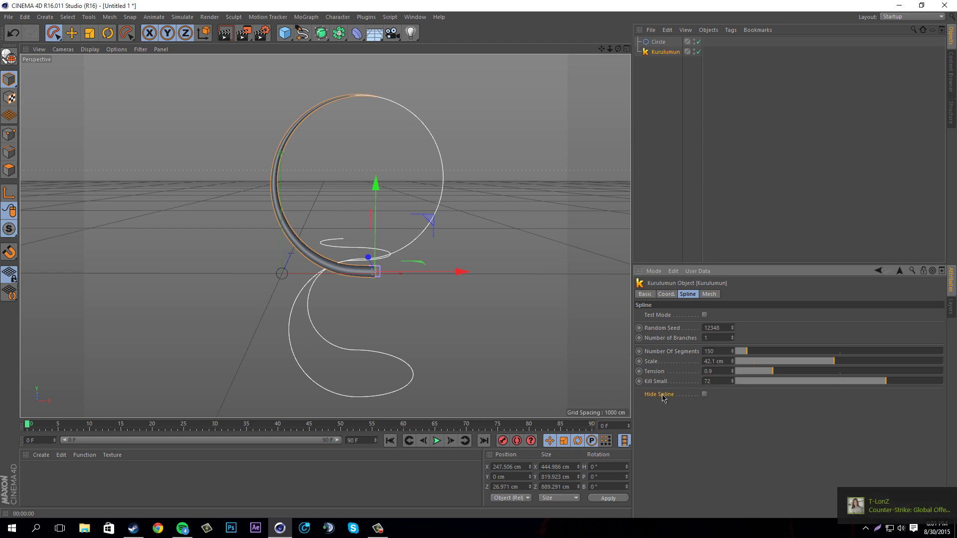
# Enable Hide Spline and preview the tube with a viewport render.
pyautogui.click(705, 395)
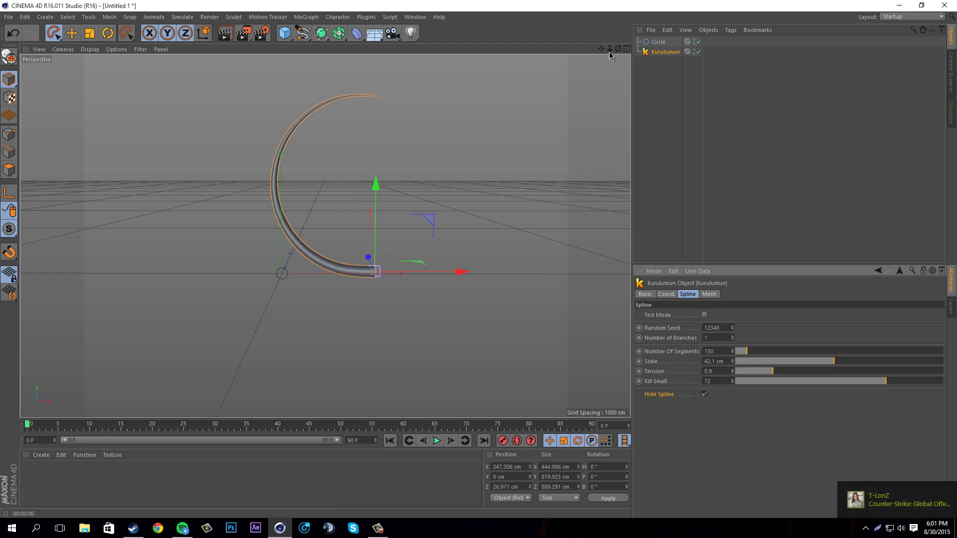
pyautogui.keyDown('alt'); pyautogui.moveTo(479, 262); pyautogui.dragTo(481, 265); pyautogui.keyUp('alt')
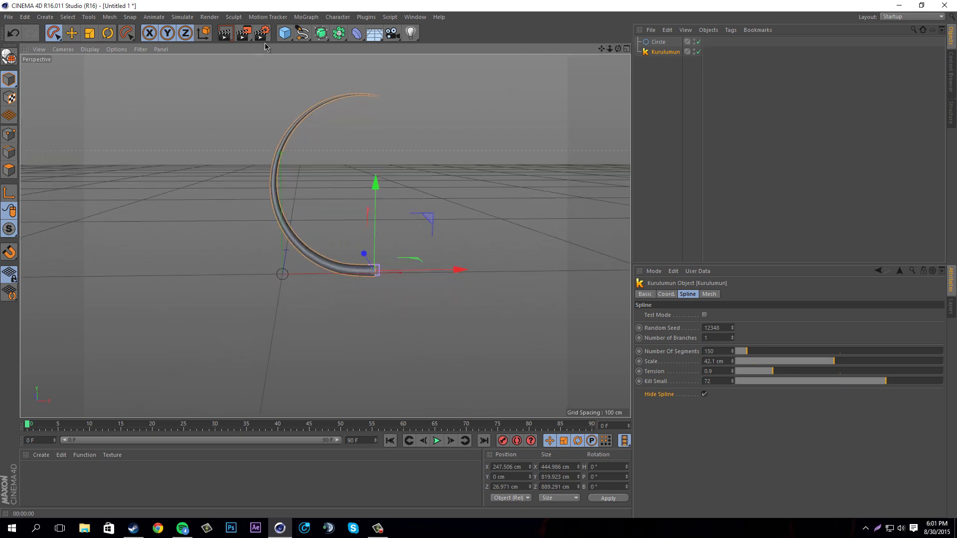
pyautogui.click(225, 32)
pyautogui.click(422, 148)
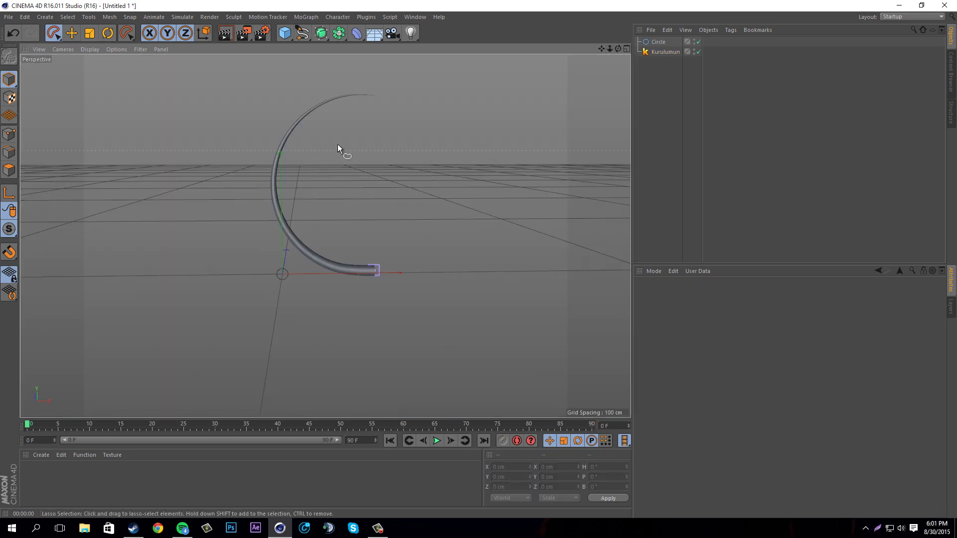
pyautogui.keyDown('alt'); pyautogui.moveTo(478, 259); pyautogui.dragTo(477, 259); pyautogui.keyUp('alt')
# Make Kurulumun's mesh start 38.6% along the spline via the Mesh From value.
pyautogui.click(665, 52)
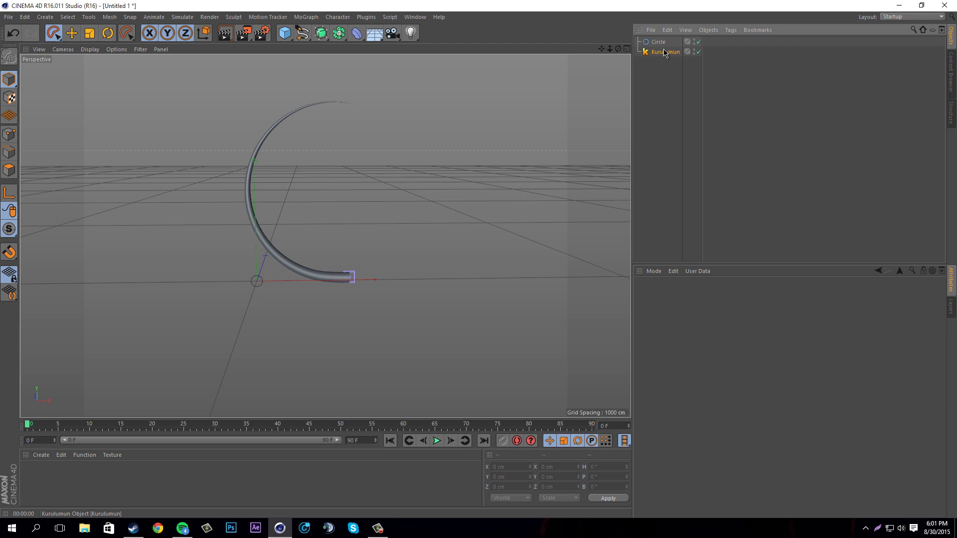
pyautogui.click(710, 294)
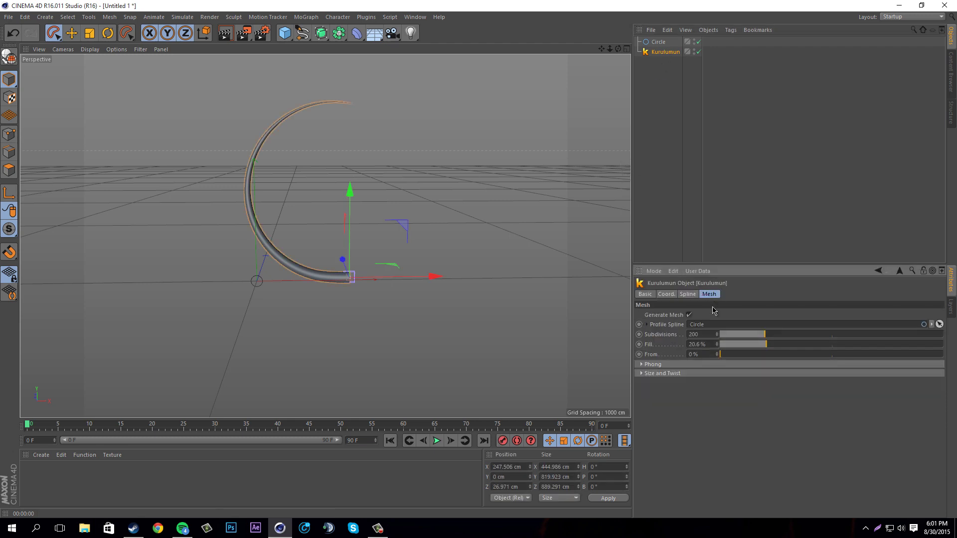
pyautogui.moveTo(731, 355); pyautogui.dragTo(794, 354)
# Turn Hide Spline off and pull the mesh From back toward the spline start.
pyautogui.click(690, 295)
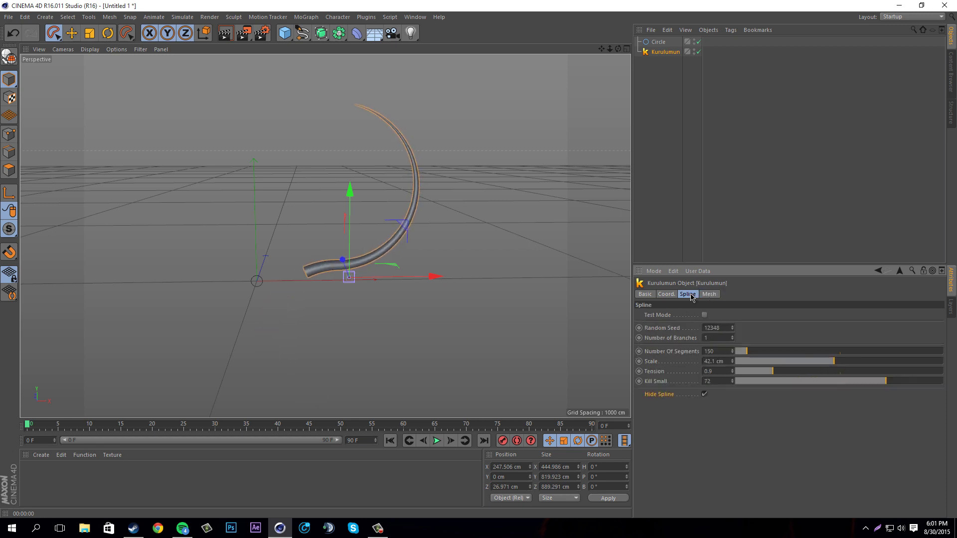
pyautogui.click(705, 394)
pyautogui.click(709, 294)
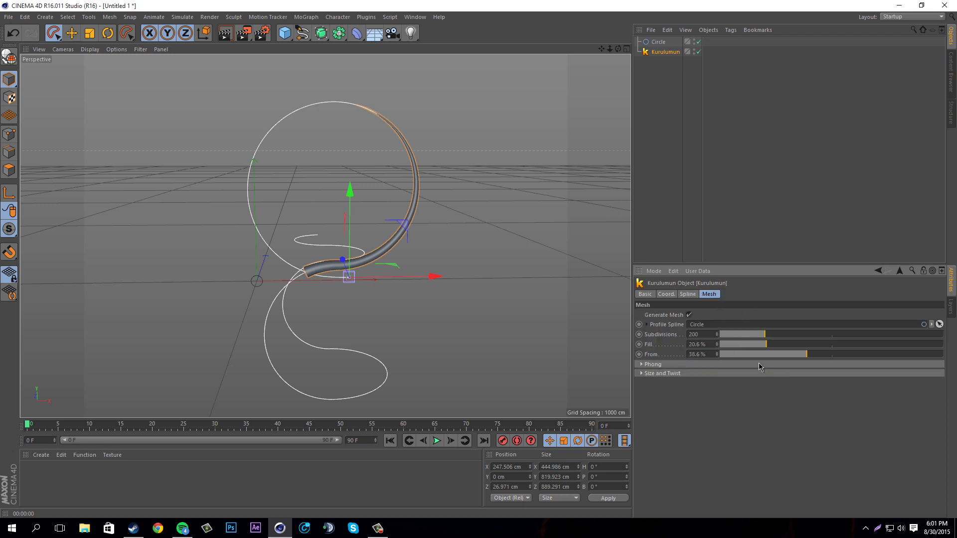
pyautogui.moveTo(763, 354); pyautogui.dragTo(720, 360)
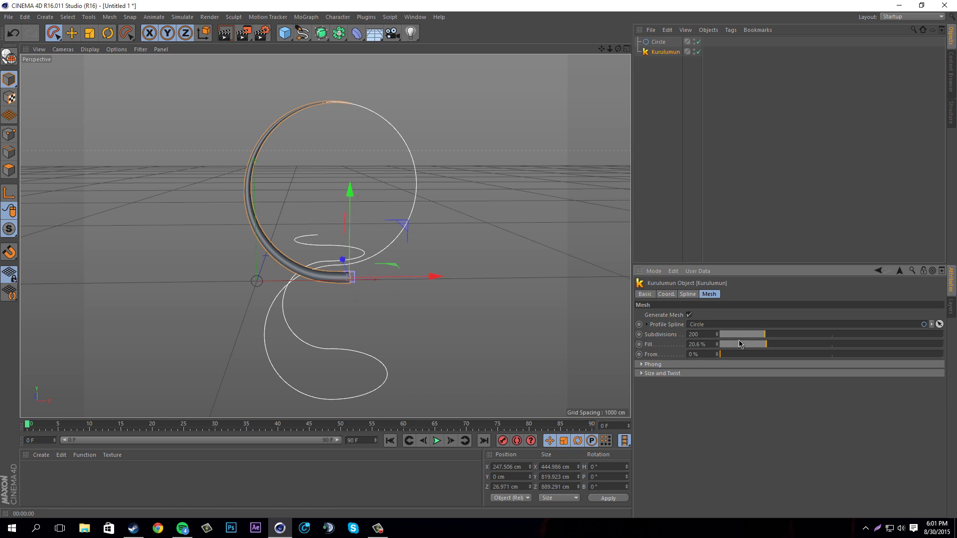
# Set mesh From to 28.6% and Fill to 45.9%, then preview a render.
pyautogui.moveTo(742, 355); pyautogui.dragTo(824, 342)
pyautogui.click(226, 33)
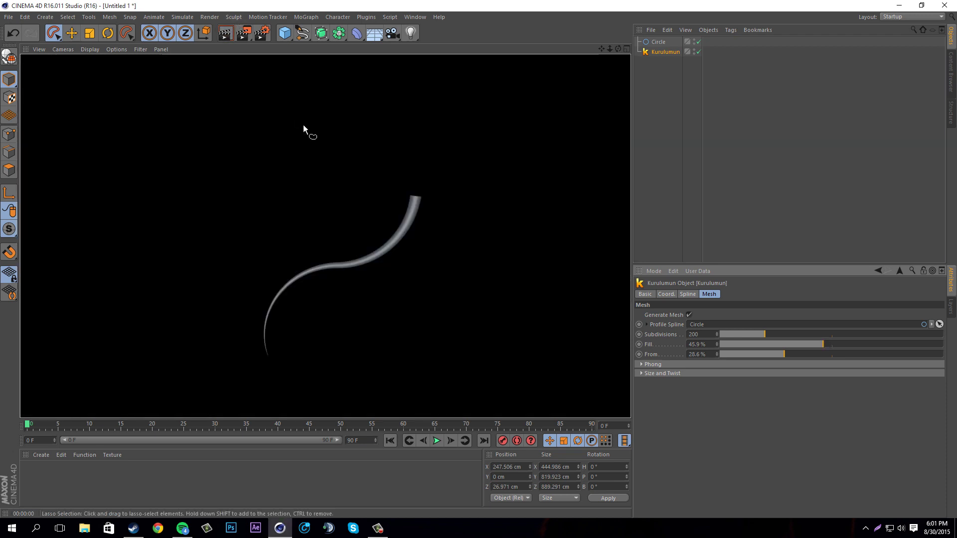
pyautogui.click(188, 209)
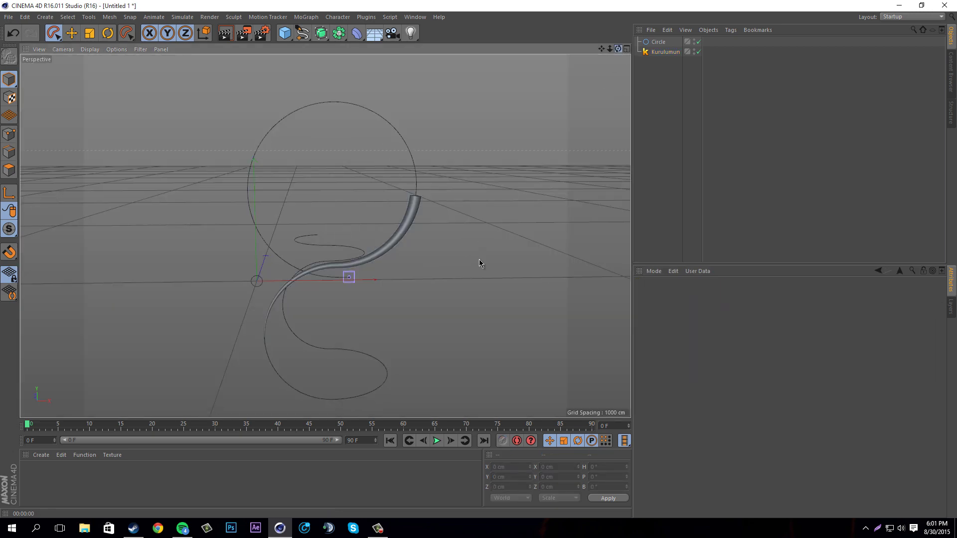
# Activate Live Selection from the selection flyout, then test it by selecting the sweep tube and clearing it.
pyautogui.keyDown('alt'); pyautogui.moveTo(480, 260); pyautogui.dragTo(620, 49); pyautogui.keyUp('alt')
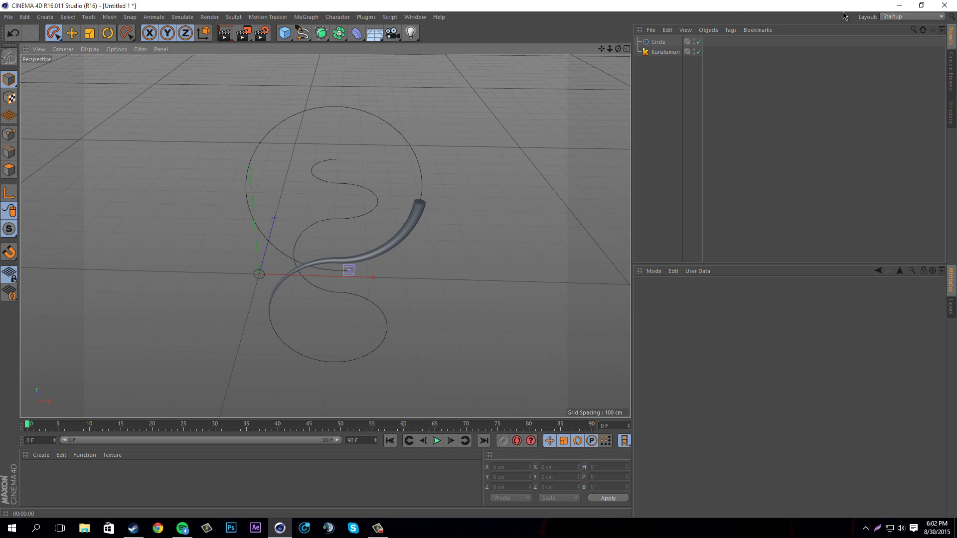
pyautogui.moveTo(619, 48)
pyautogui.mouseDown()
pyautogui.moveTo(479, 265)
pyautogui.moveTo(600, 54)
pyautogui.moveTo(477, 260)
pyautogui.mouseUp()
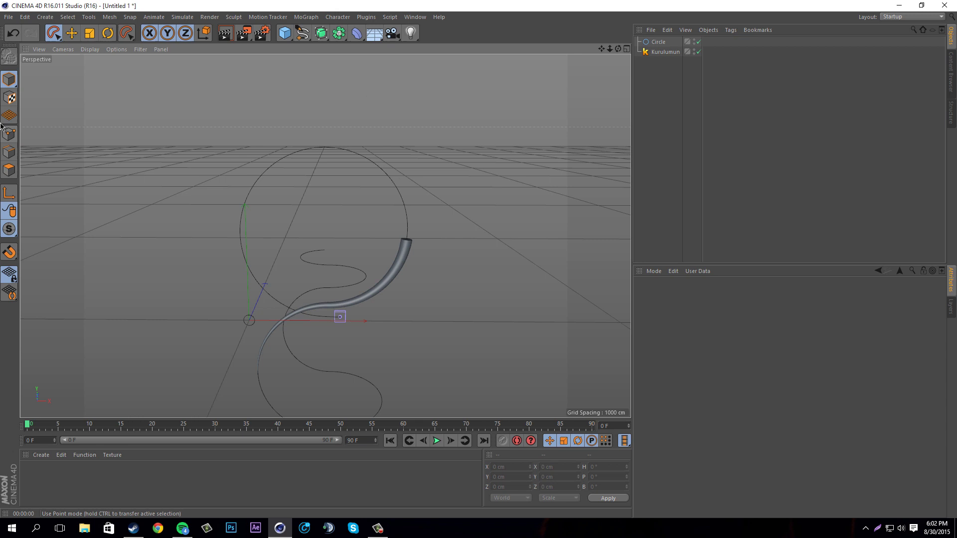
pyautogui.moveTo(54, 34); pyautogui.dragTo(77, 48)
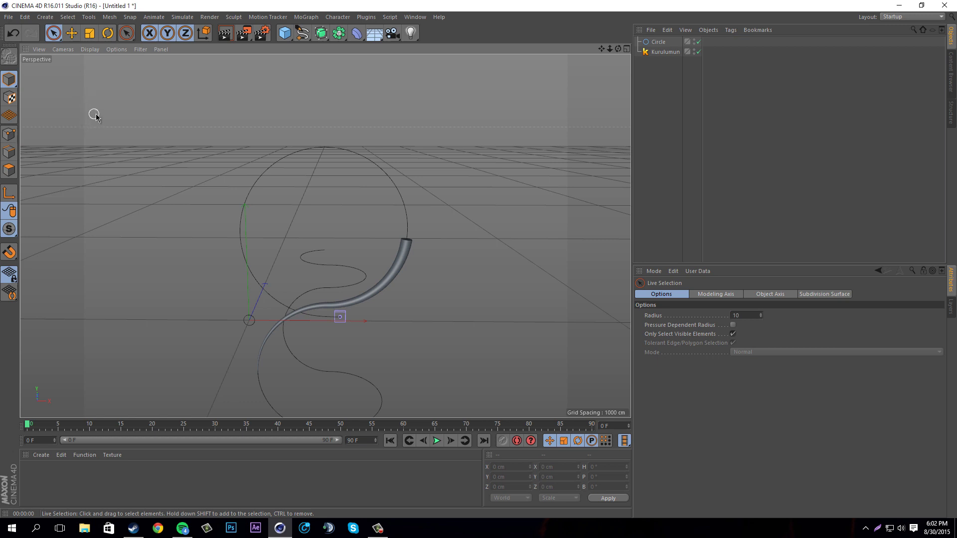
pyautogui.click(414, 256)
pyautogui.click(468, 207)
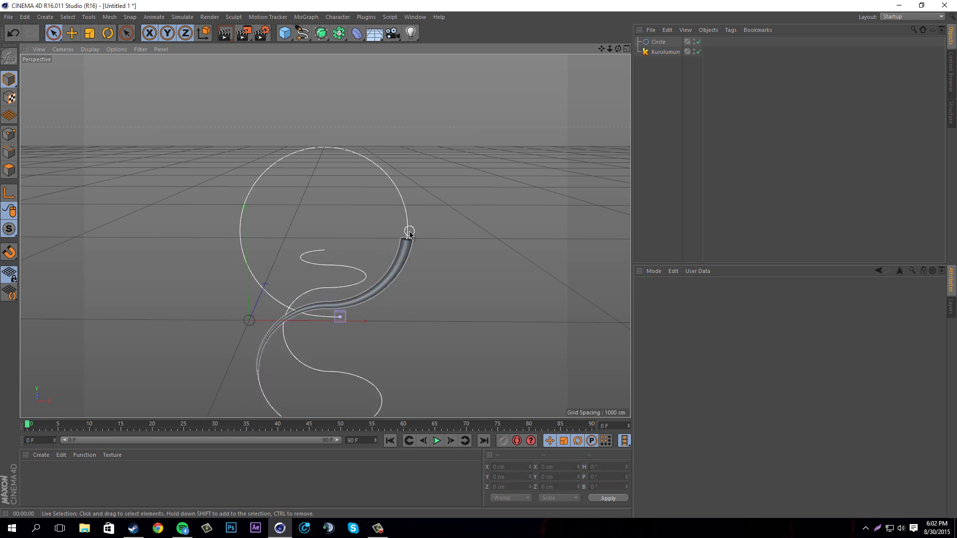